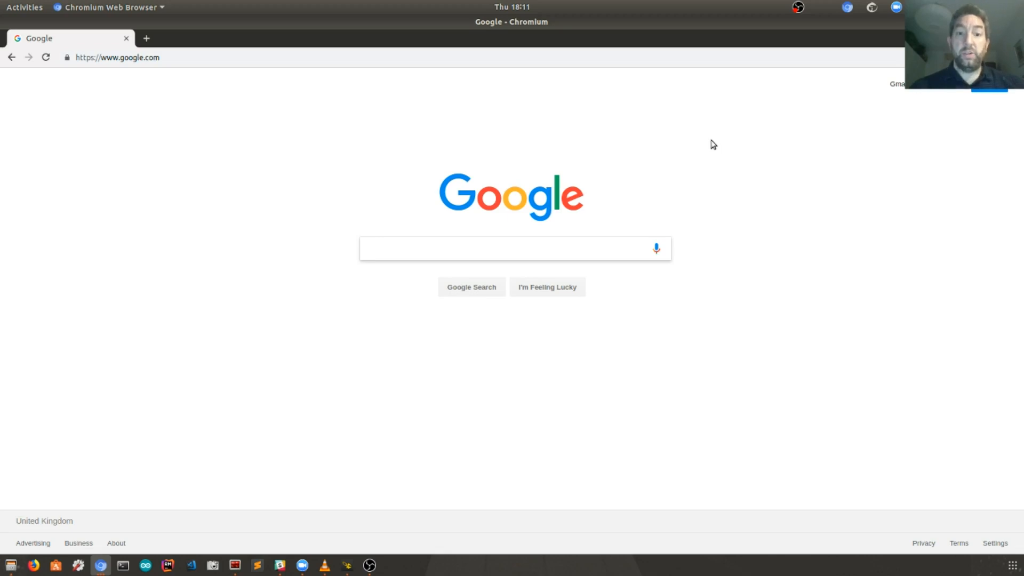
Step: Go to mongodb.com and reach the free Atlas sign-up form via Get started free
click(463, 56)
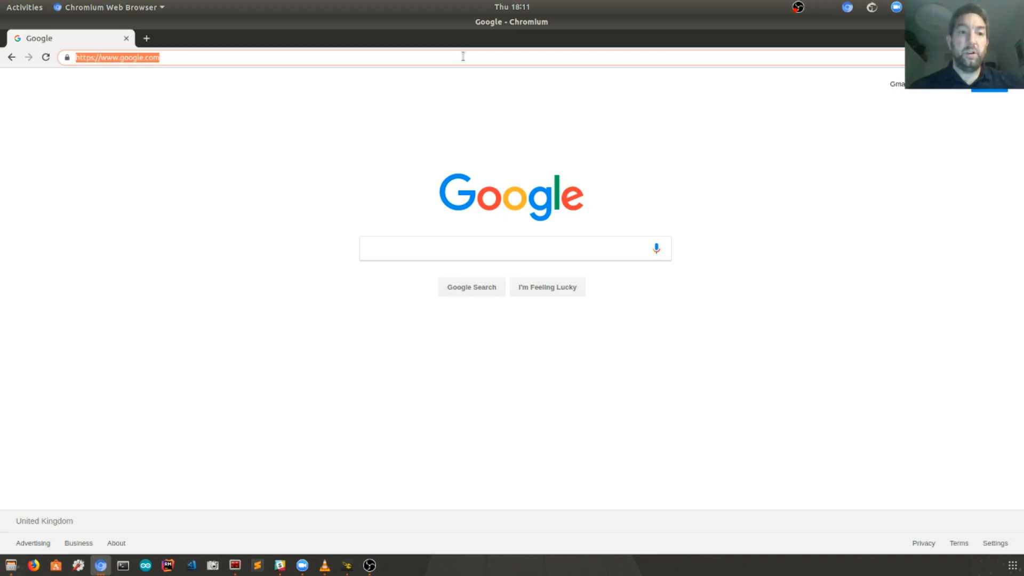
text(mon)
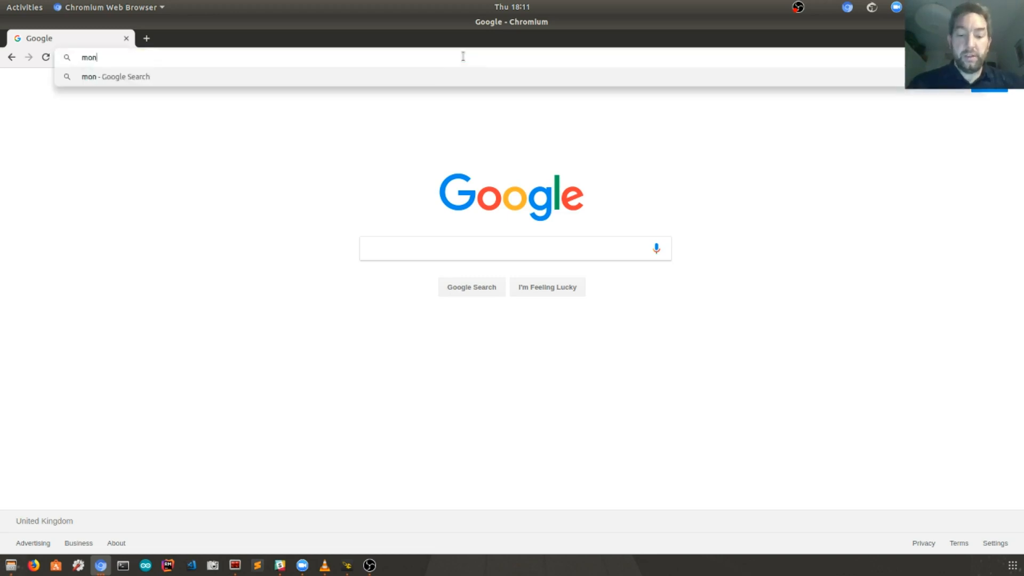
text(godb.com)
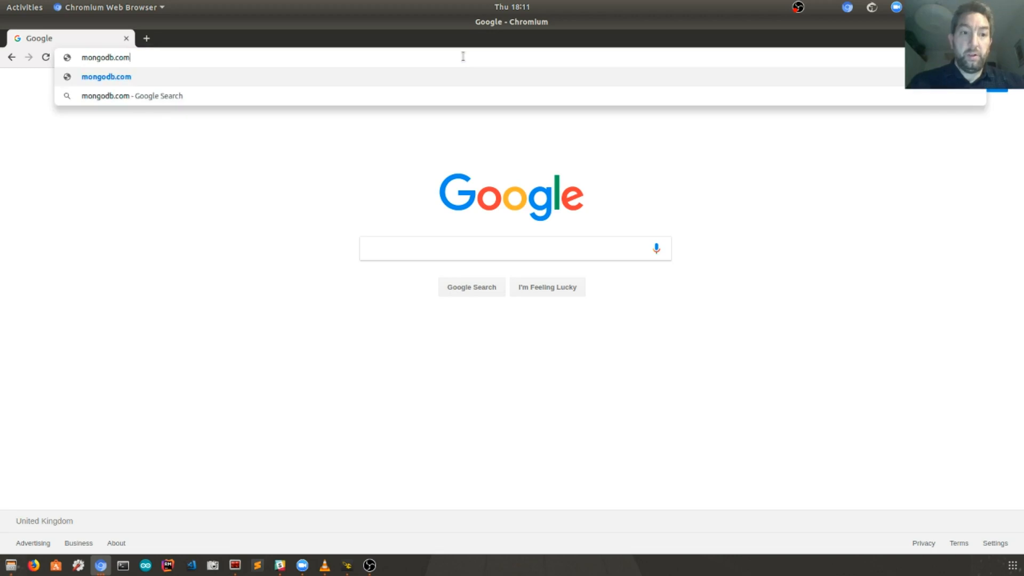
key(Return)
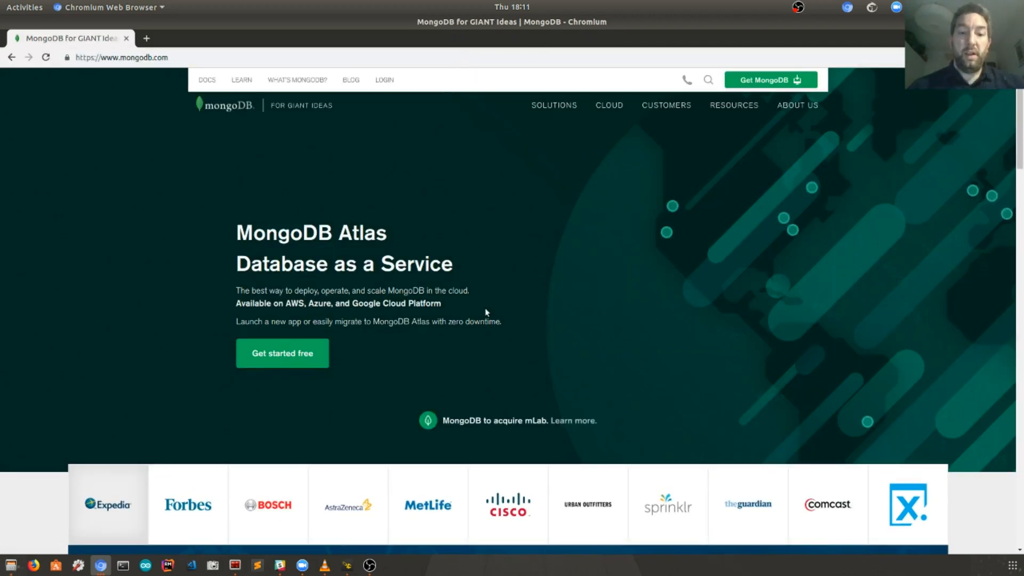
click(281, 354)
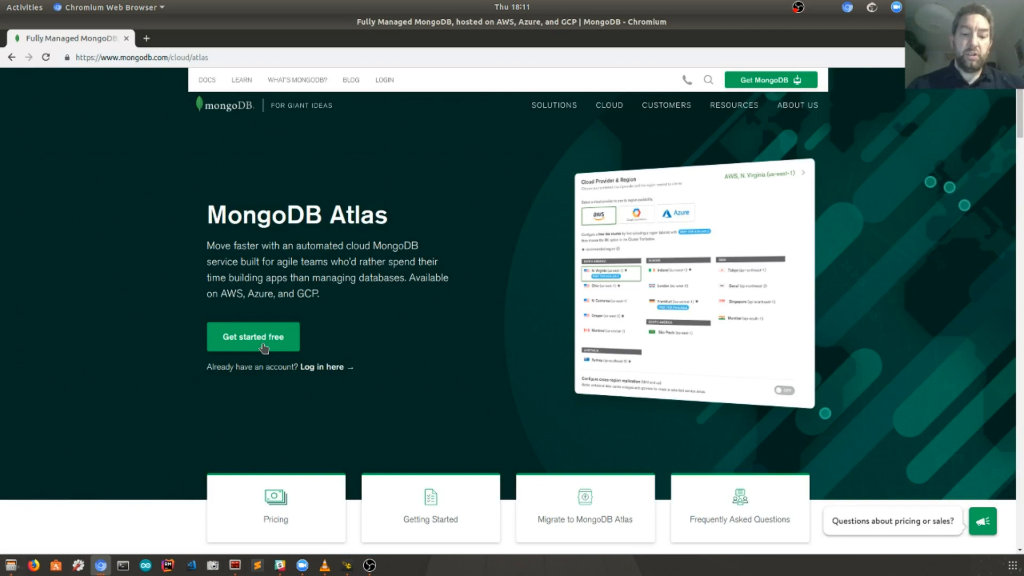
click(263, 347)
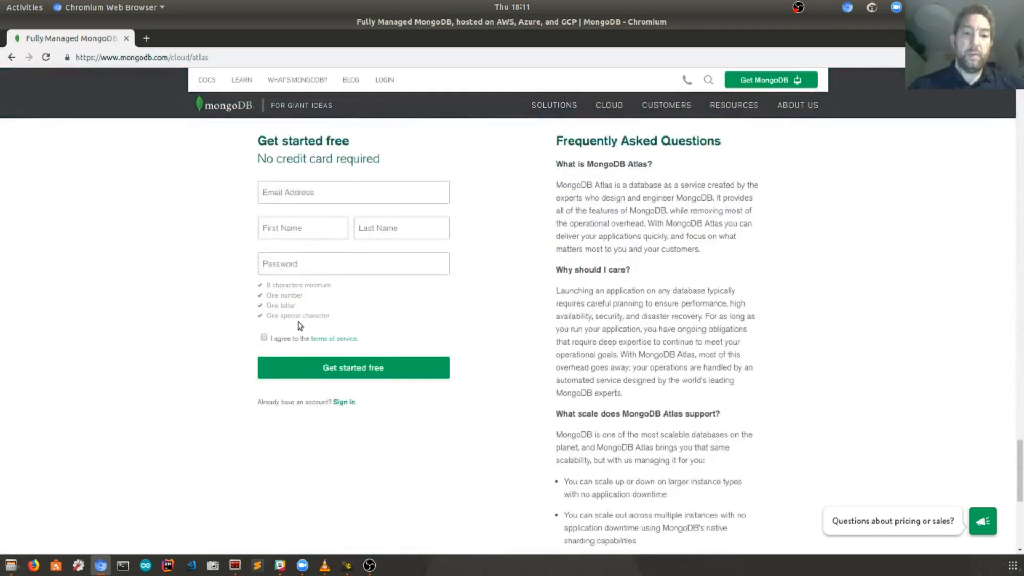
Step: Enter the account e-mail, first and last name and a password, accept the terms, and submit
click(344, 190)
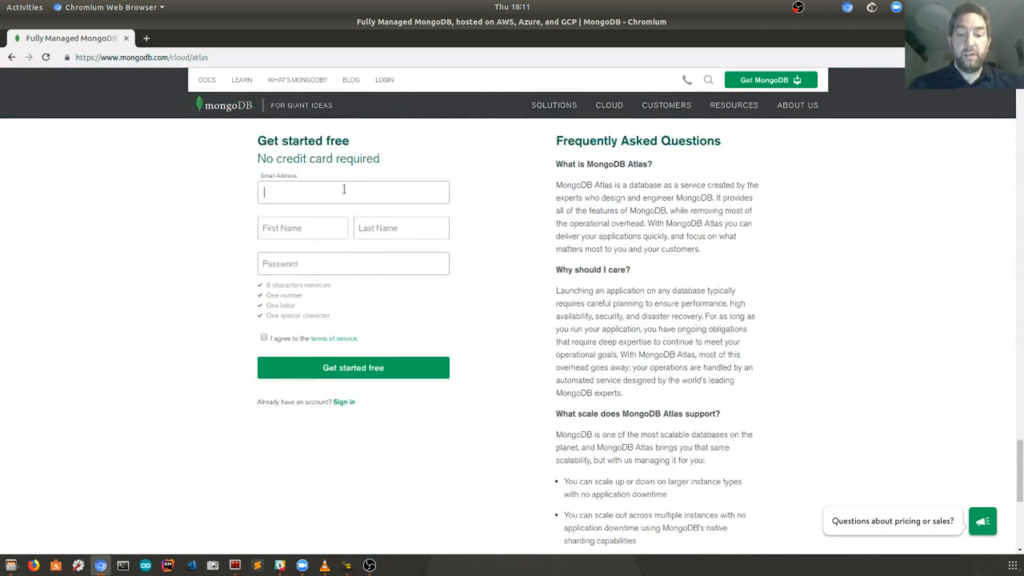
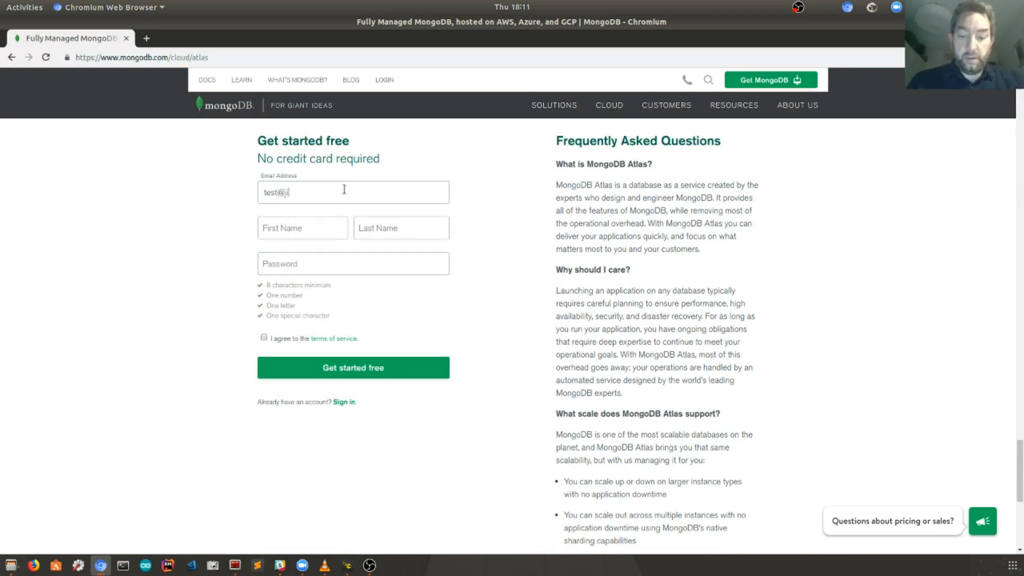
click(301, 235)
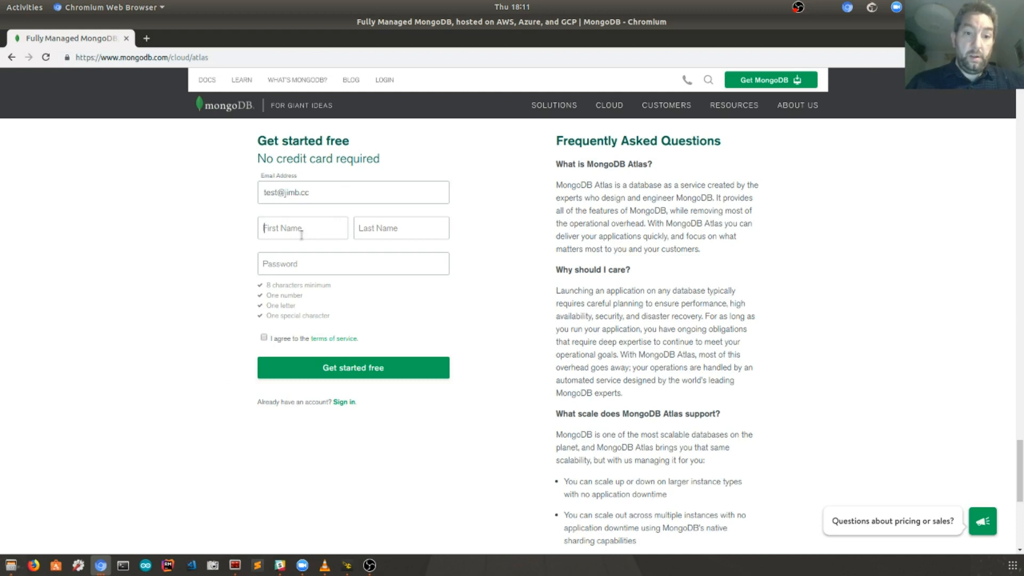
key(Tab)
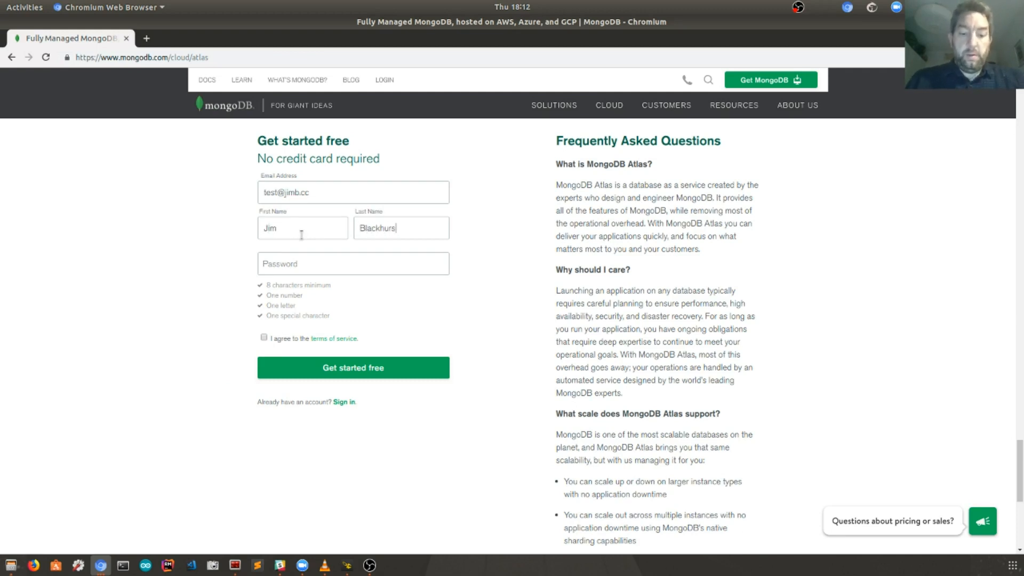
click(301, 268)
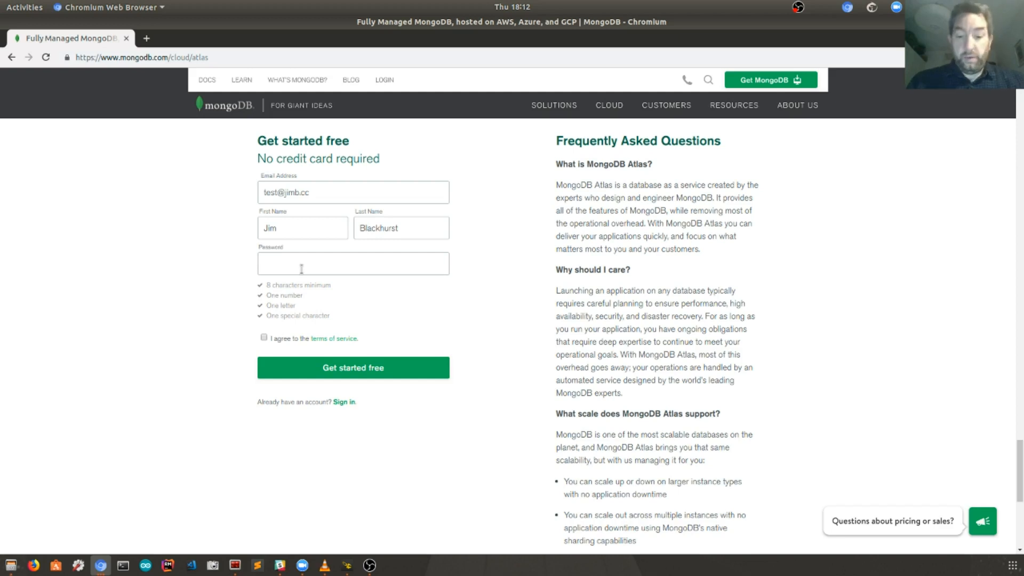
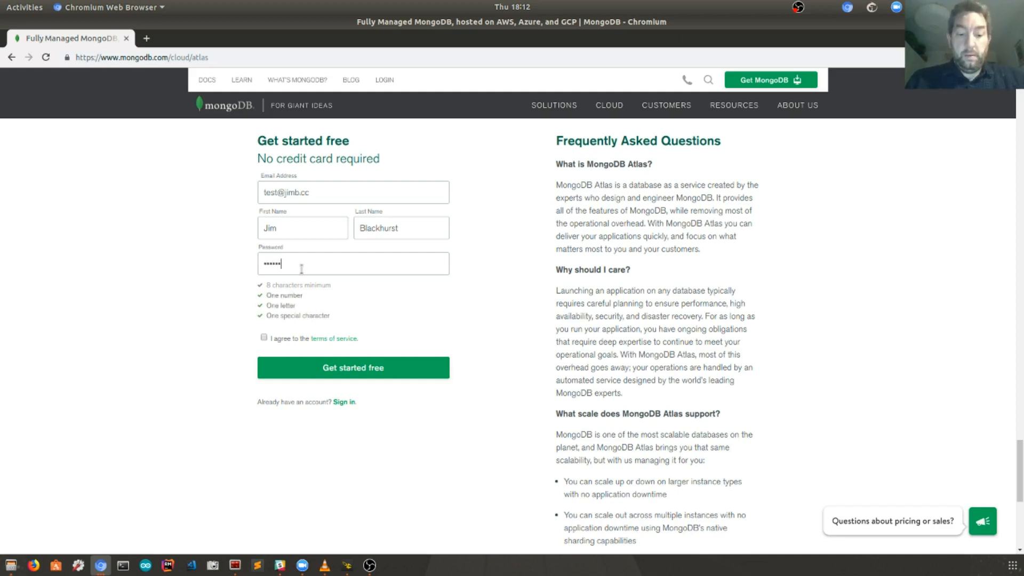
click(263, 338)
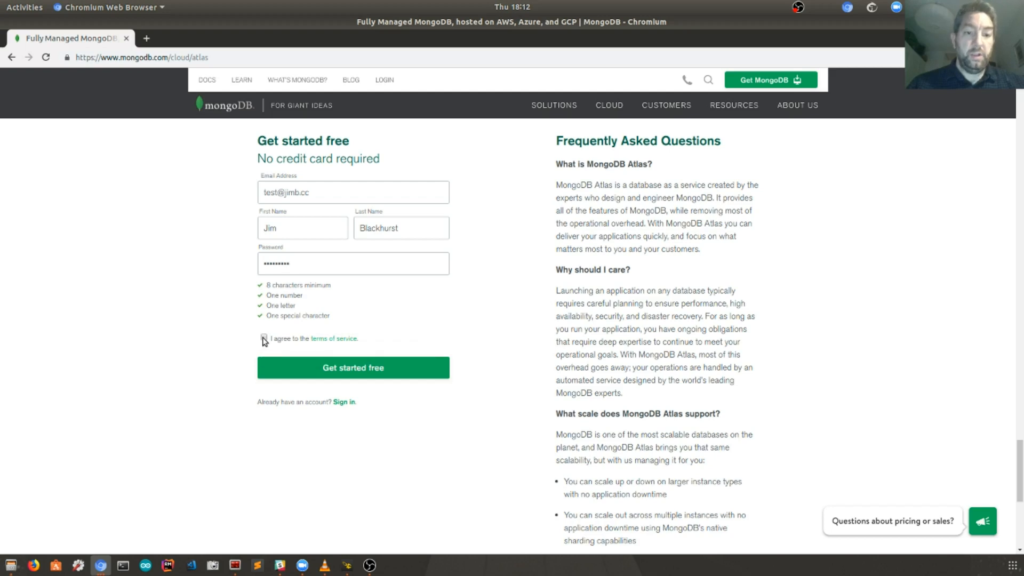
click(339, 368)
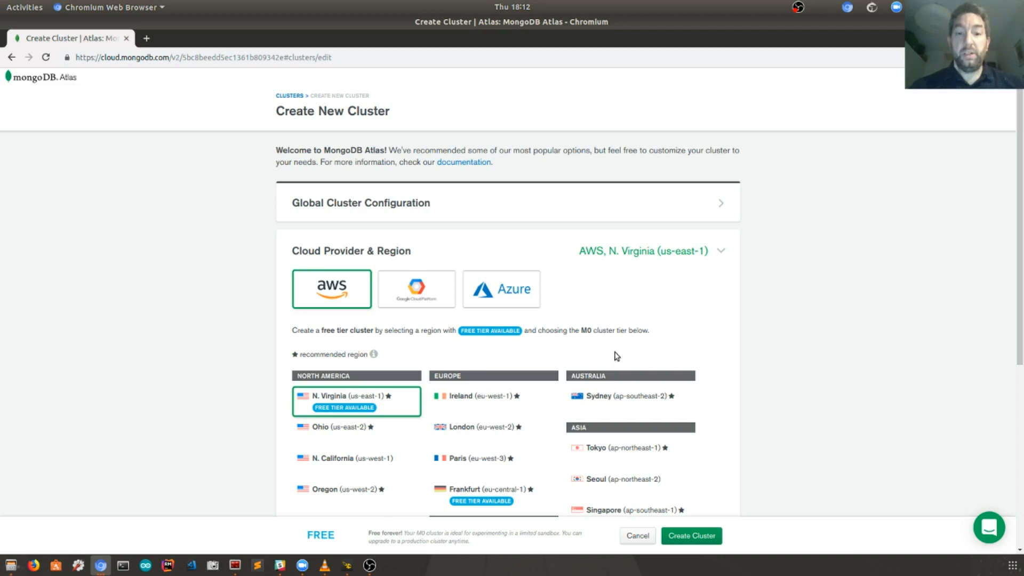
Step: Compare Azure and Google Cloud, then keep AWS, N. Virginia (us-east-1) as the provider
scroll(686, 346, down, 1)
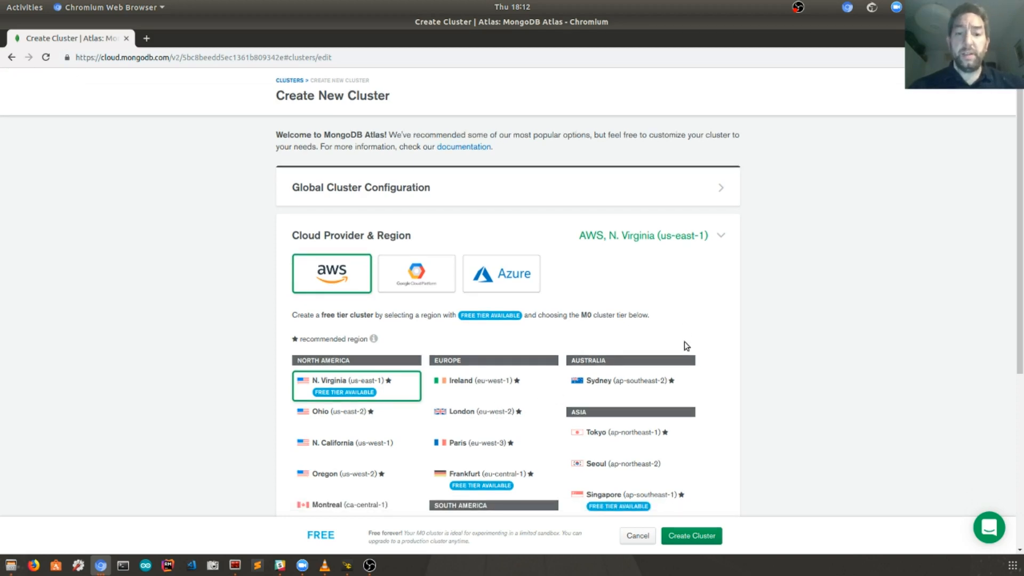
scroll(684, 342, down, 1)
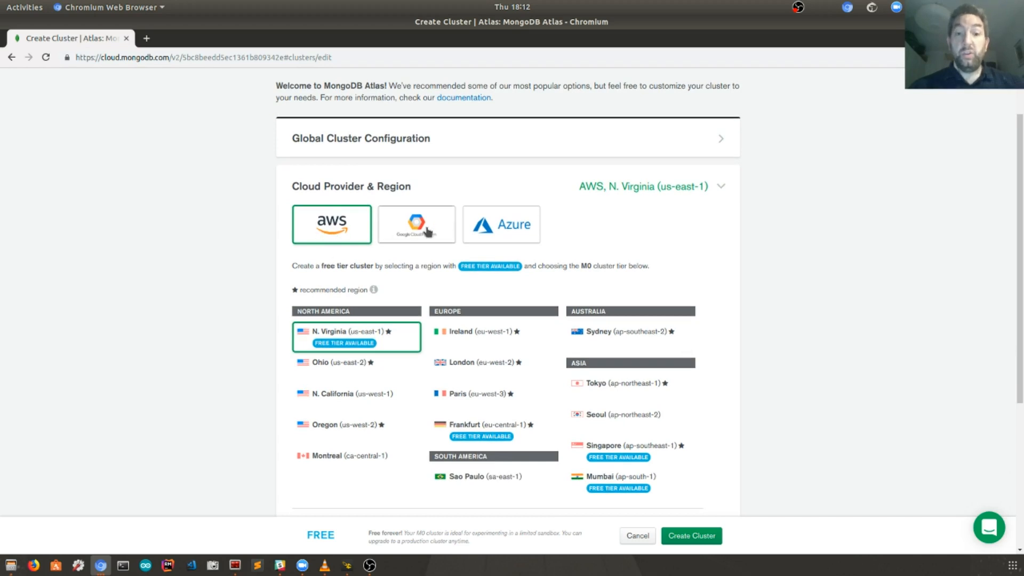
click(503, 230)
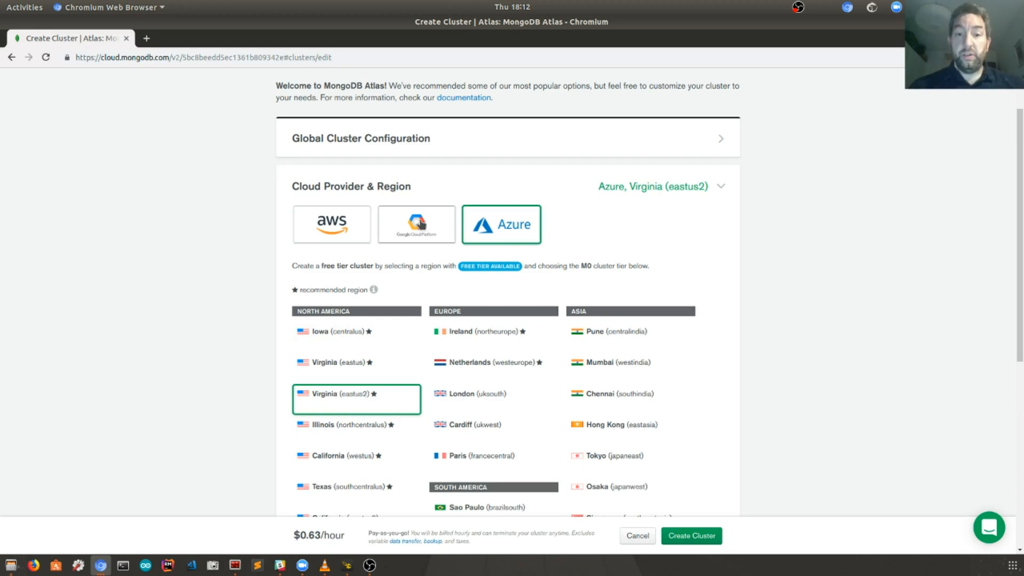
click(422, 224)
click(341, 228)
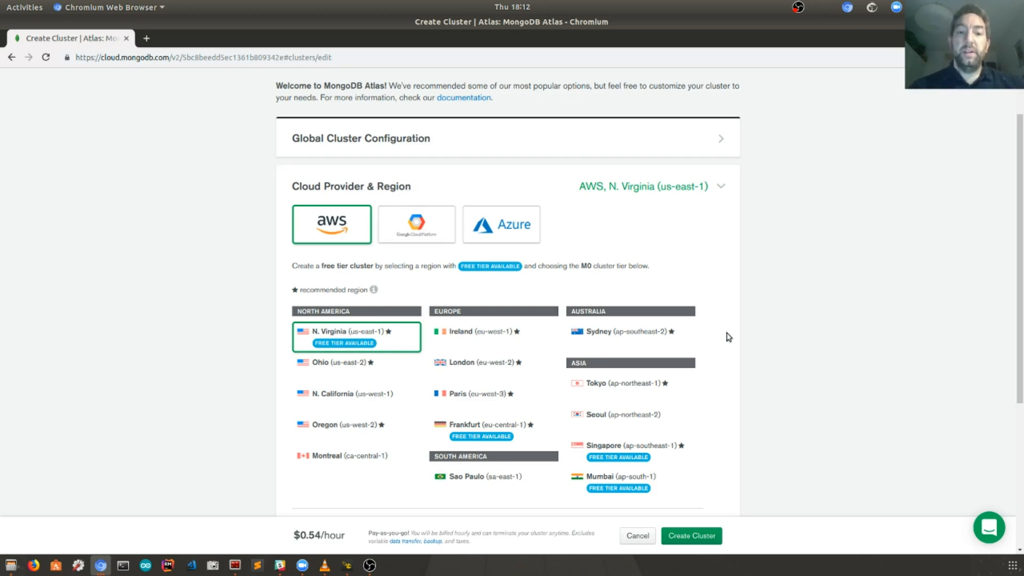
scroll(731, 351, down, 1)
scroll(732, 350, down, 1)
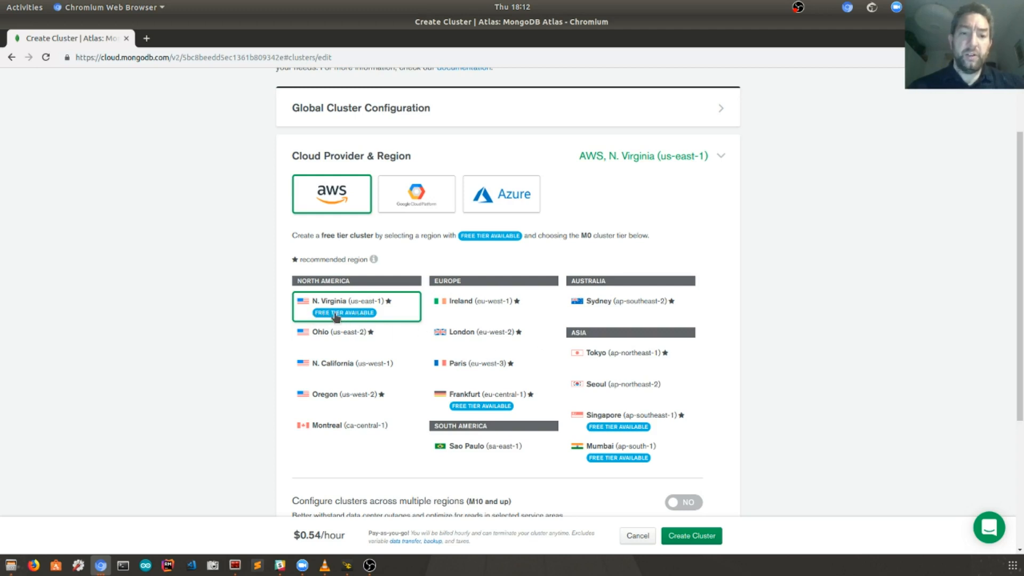
Step: Choose Frankfurt (eu-central-1) as the region and the free M0 shared cluster tier
click(490, 405)
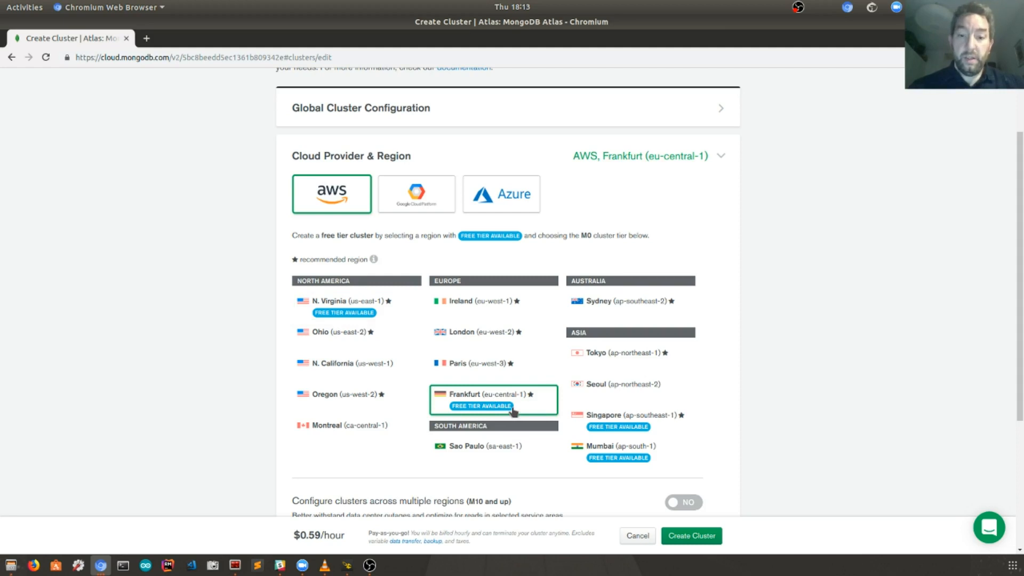
scroll(513, 411, down, 2)
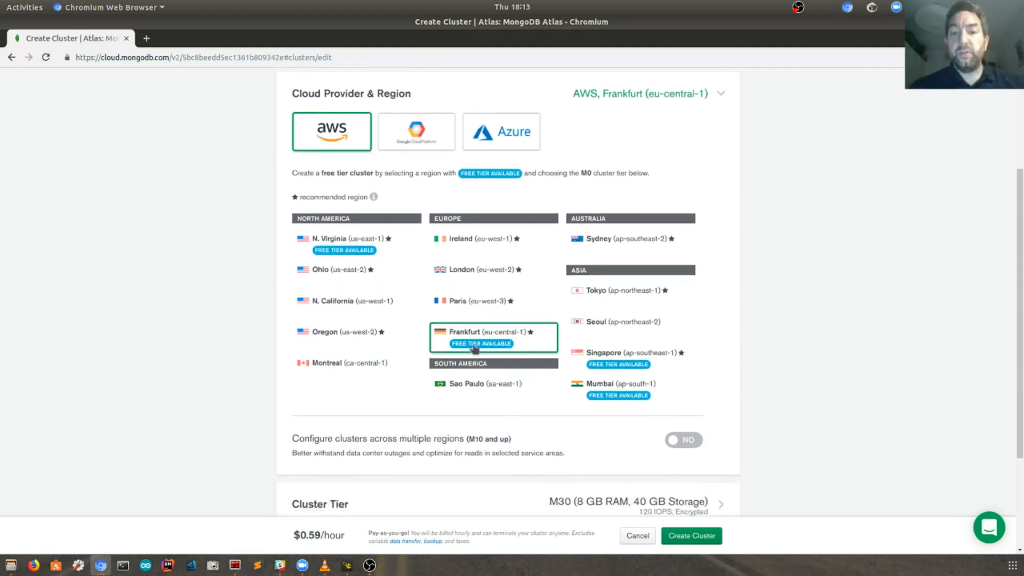
scroll(474, 348, down, 5)
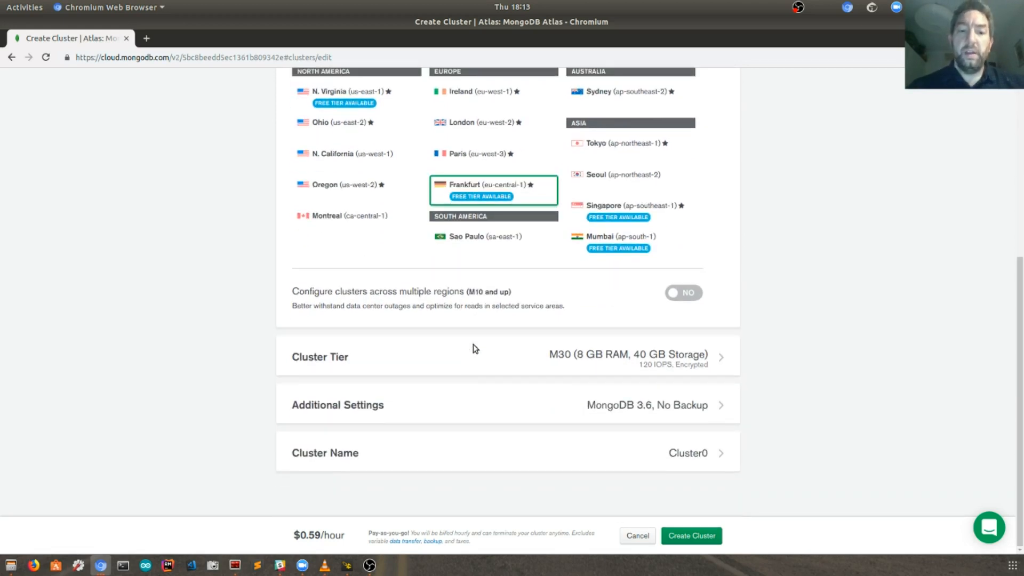
click(470, 364)
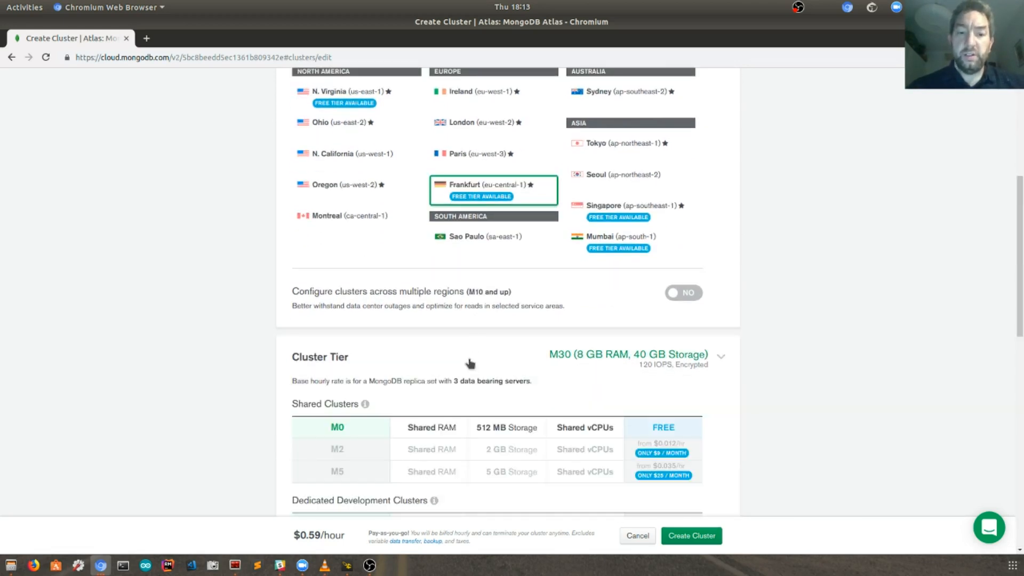
scroll(497, 379, down, 3)
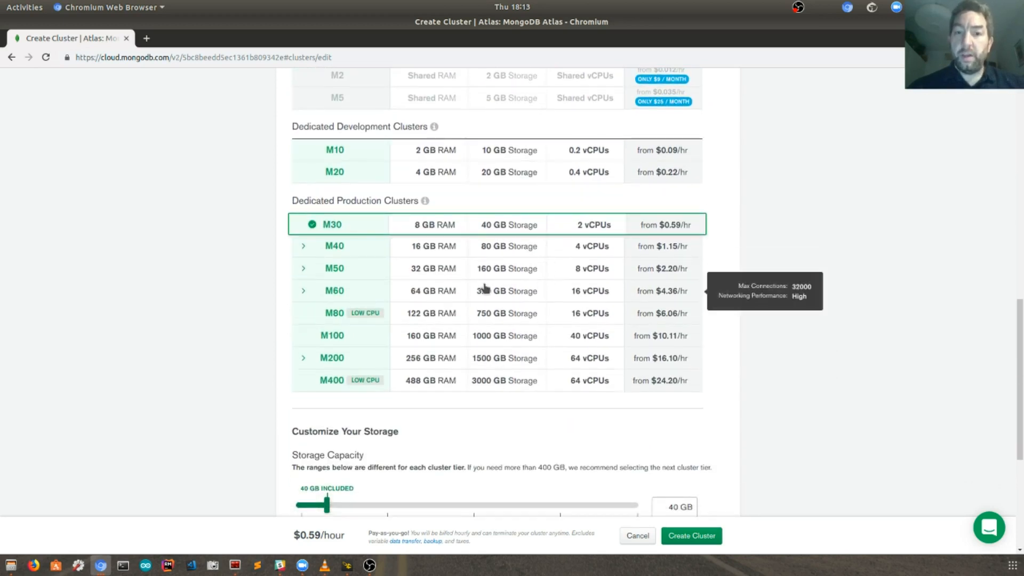
scroll(484, 290, up, 4)
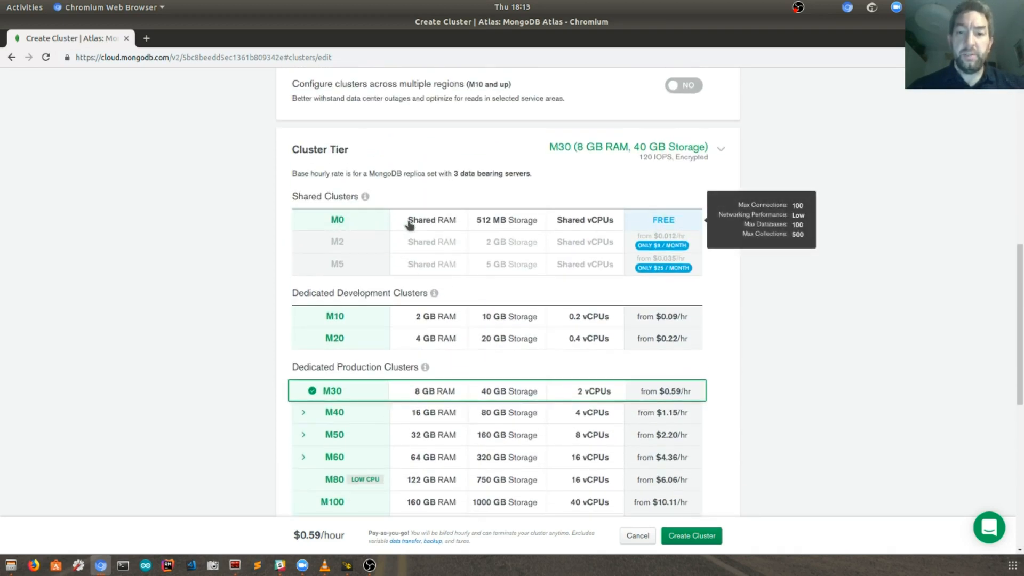
click(409, 225)
Step: Rename the cluster from Cluster0 to JimTestDB and submit it for creation
scroll(464, 315, down, 5)
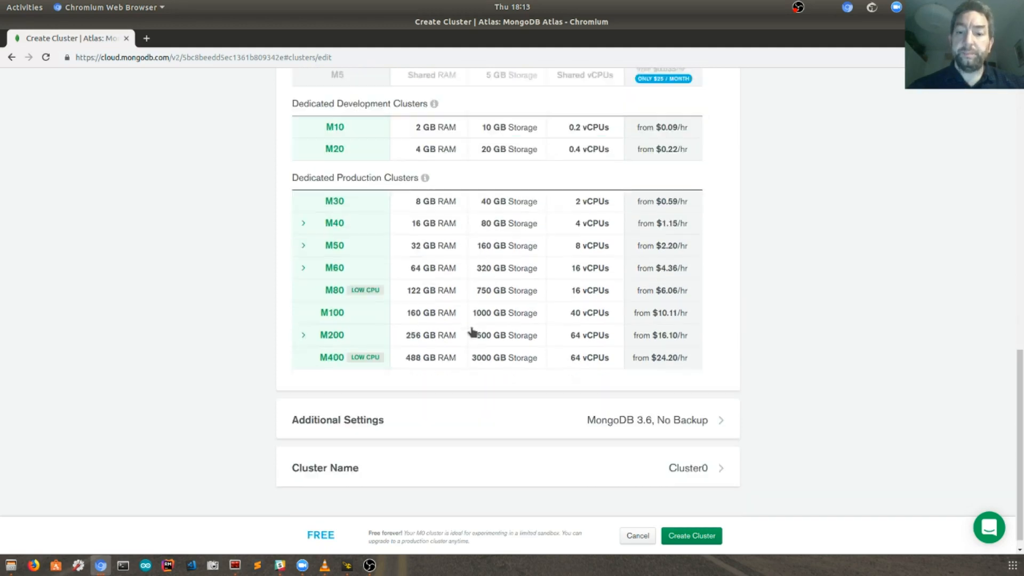
click(585, 453)
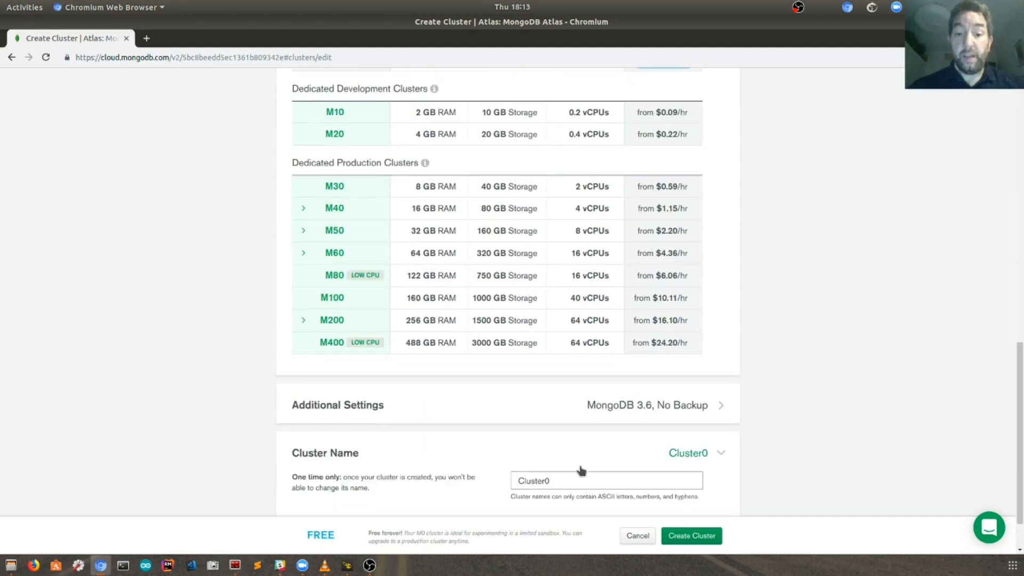
double_click(569, 482)
text(Jim)
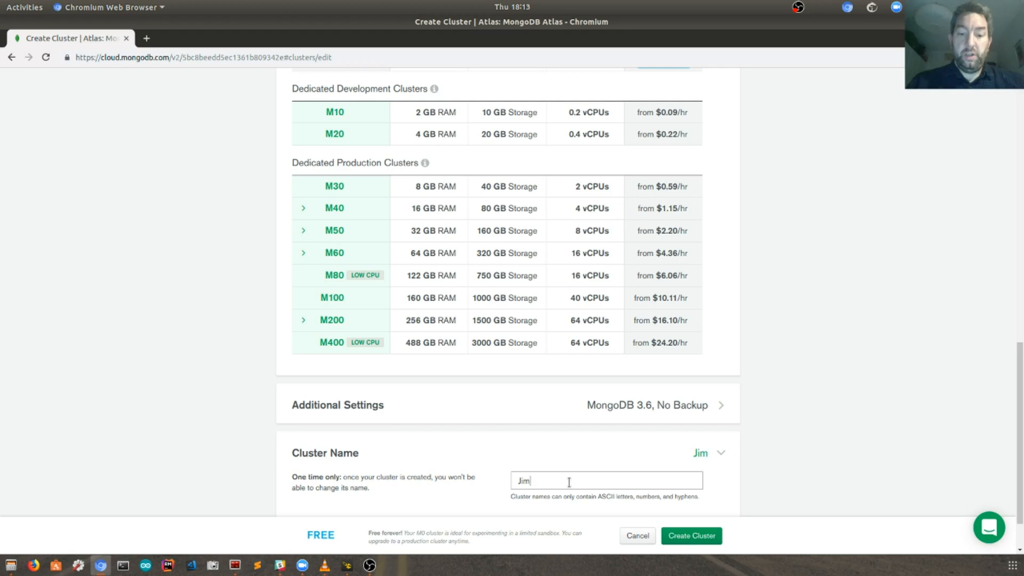
text(TestDB)
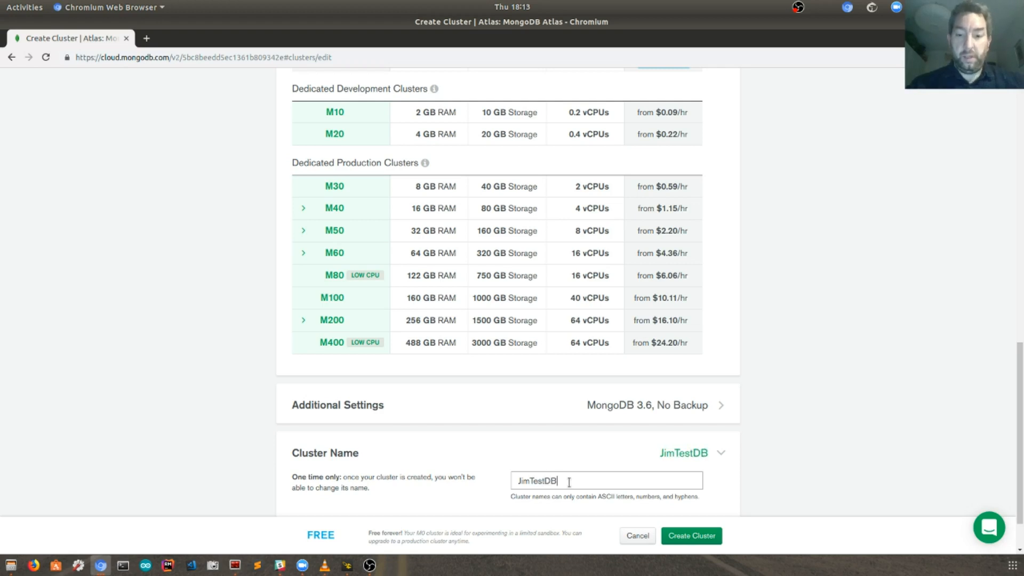
scroll(758, 482, down, 2)
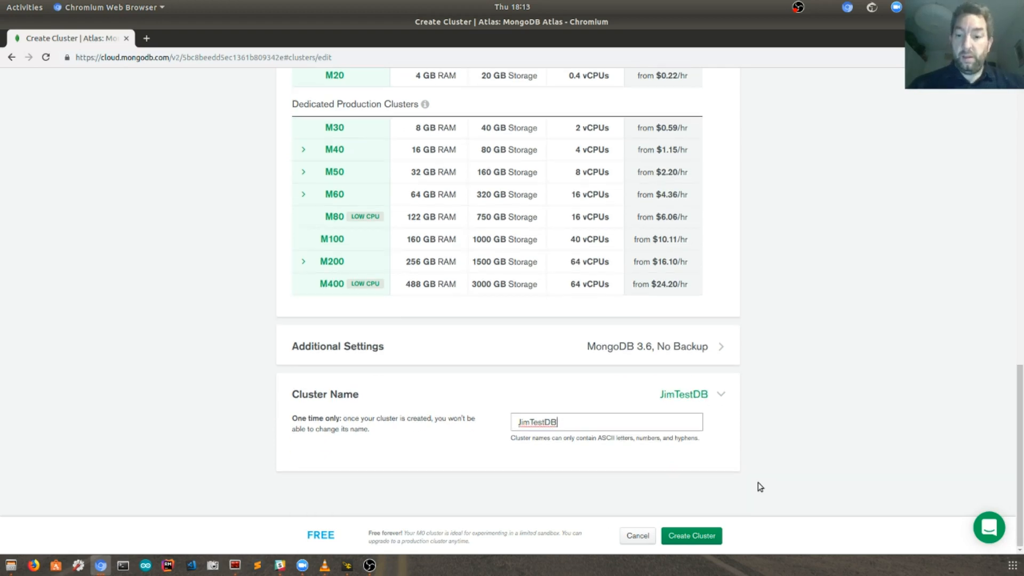
click(685, 537)
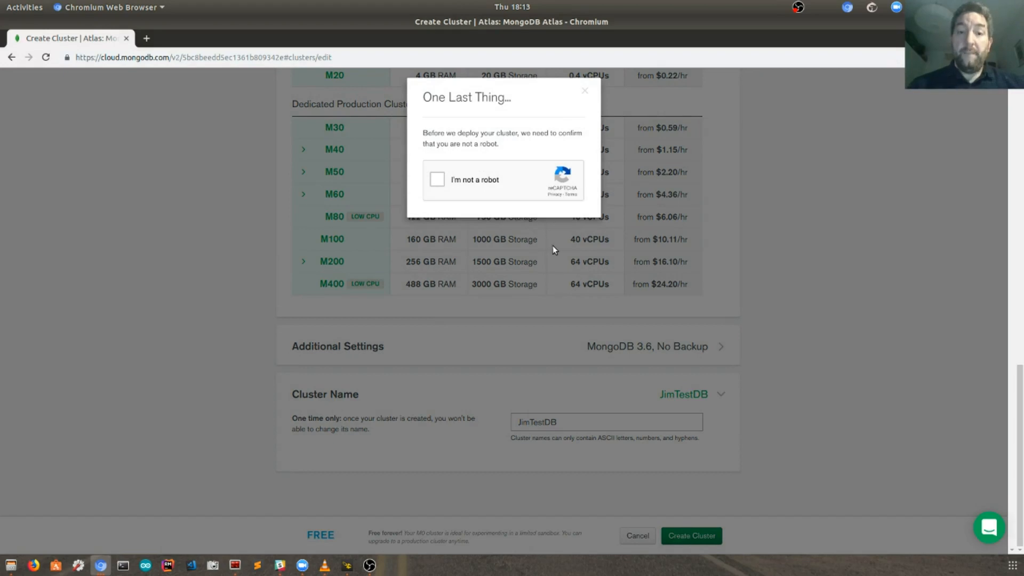
Step: Tick the 'I'm not a robot' check so the JimTestDB cluster deploys
click(438, 180)
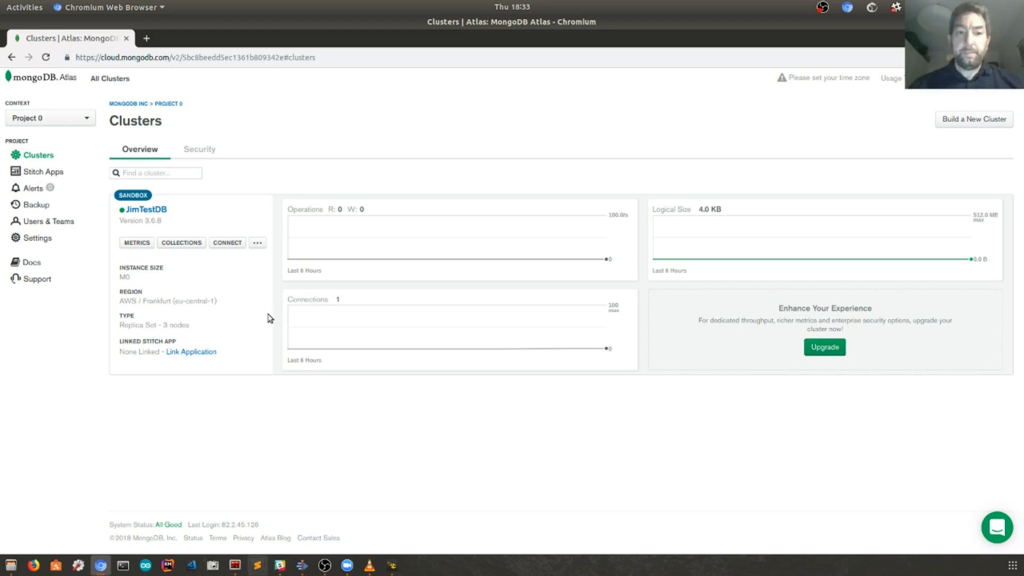
drag(123, 301, 215, 301)
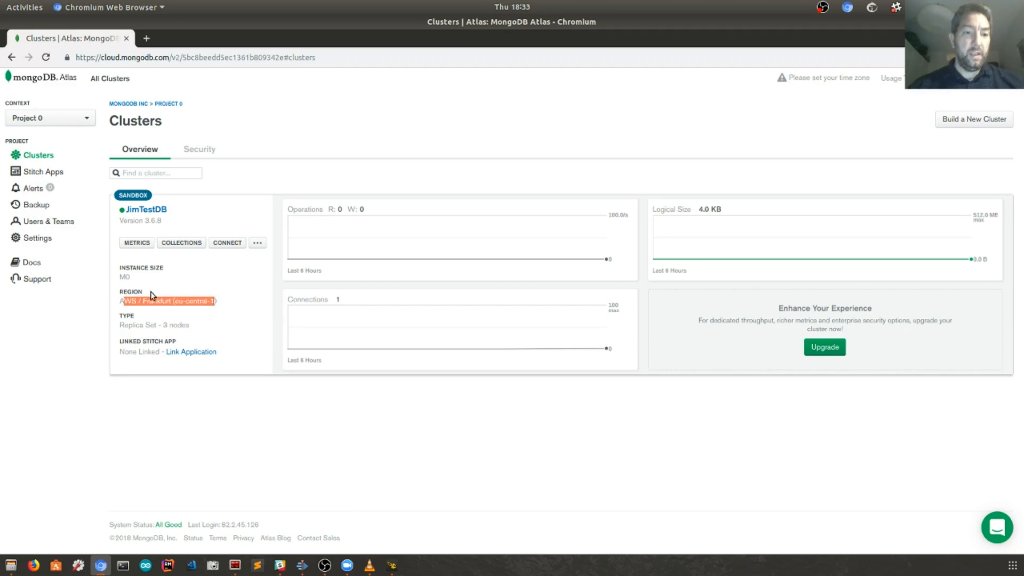
double_click(124, 277)
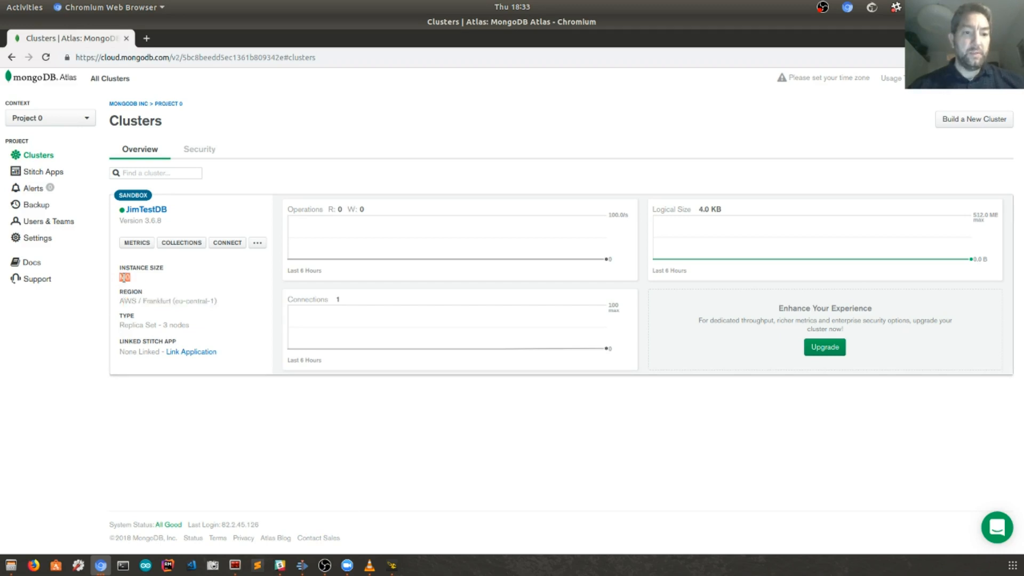
click(223, 284)
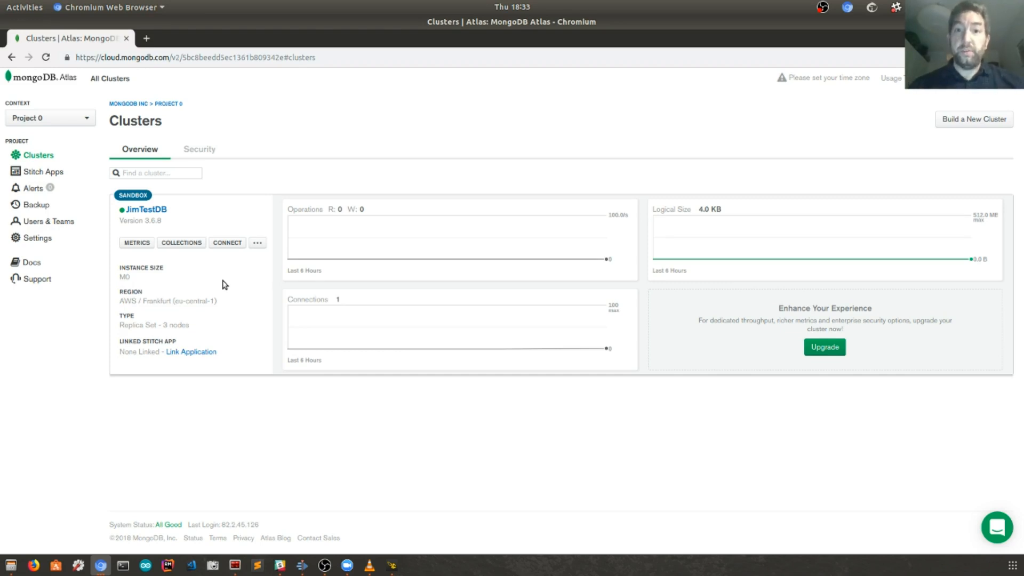
Step: Add a new database user with Atlas admin privileges, entering the username and password
click(200, 151)
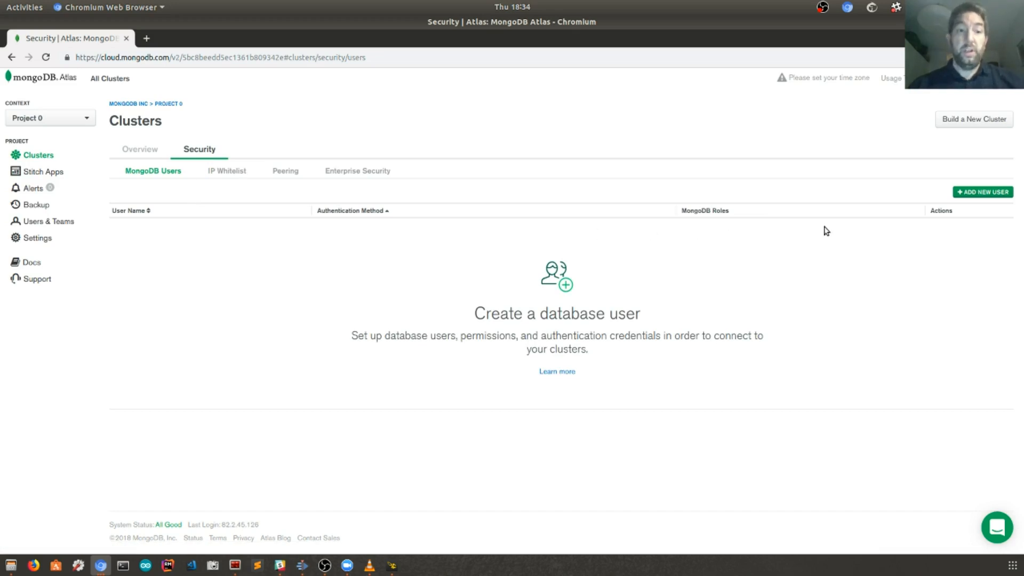
click(984, 198)
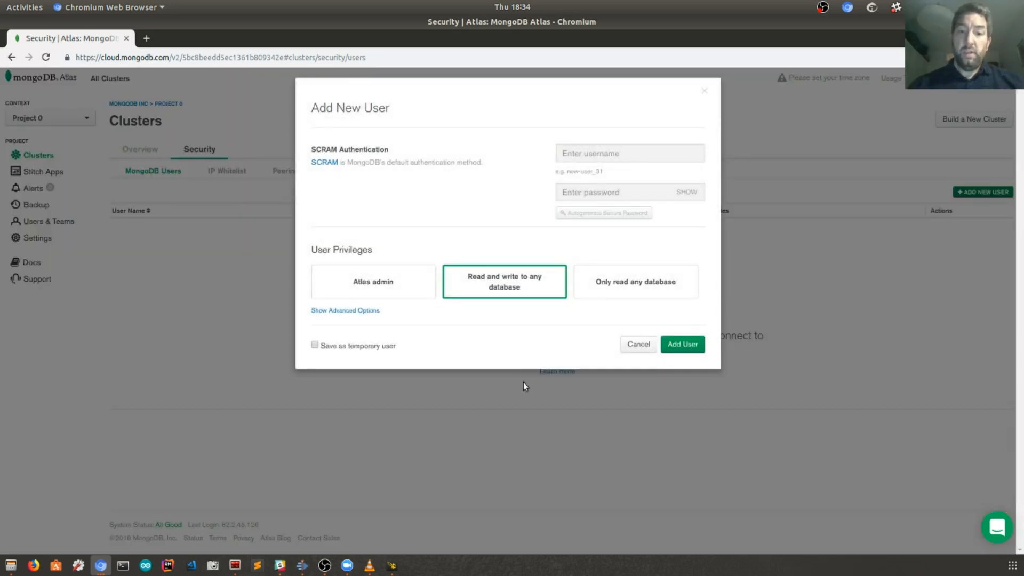
click(378, 291)
click(609, 151)
text(J)
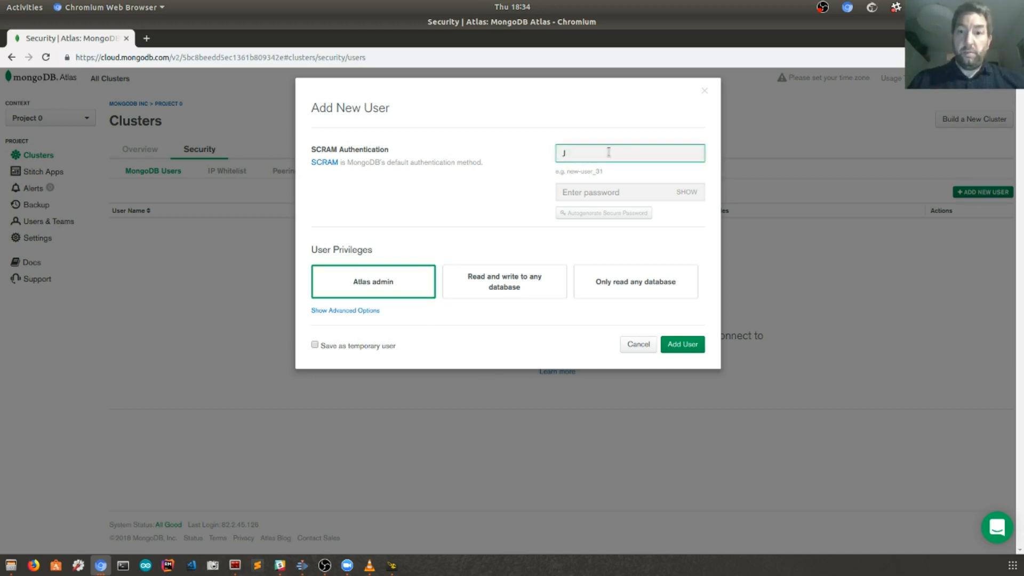
text(im)
key(Tab)
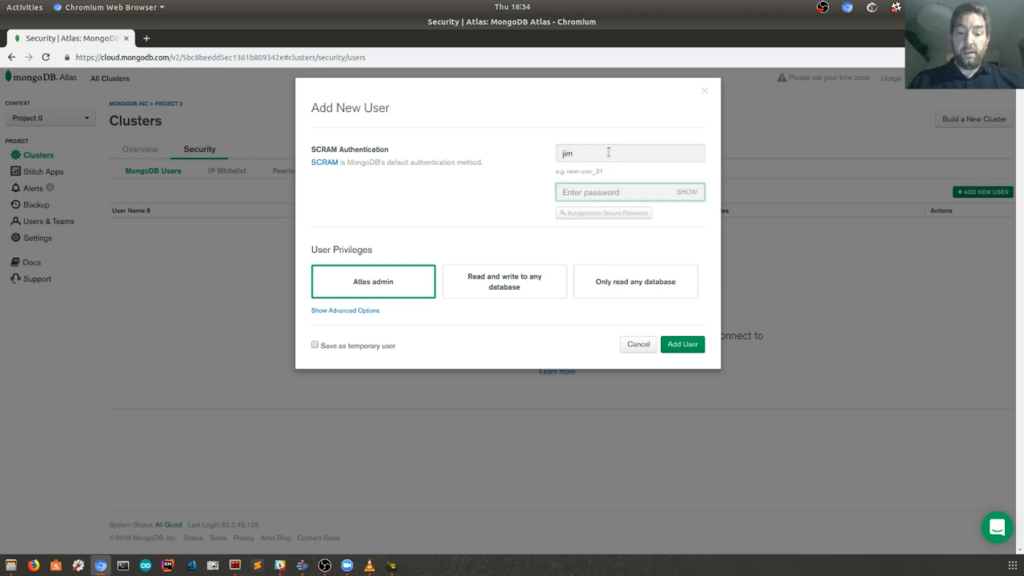
text(•••••••)
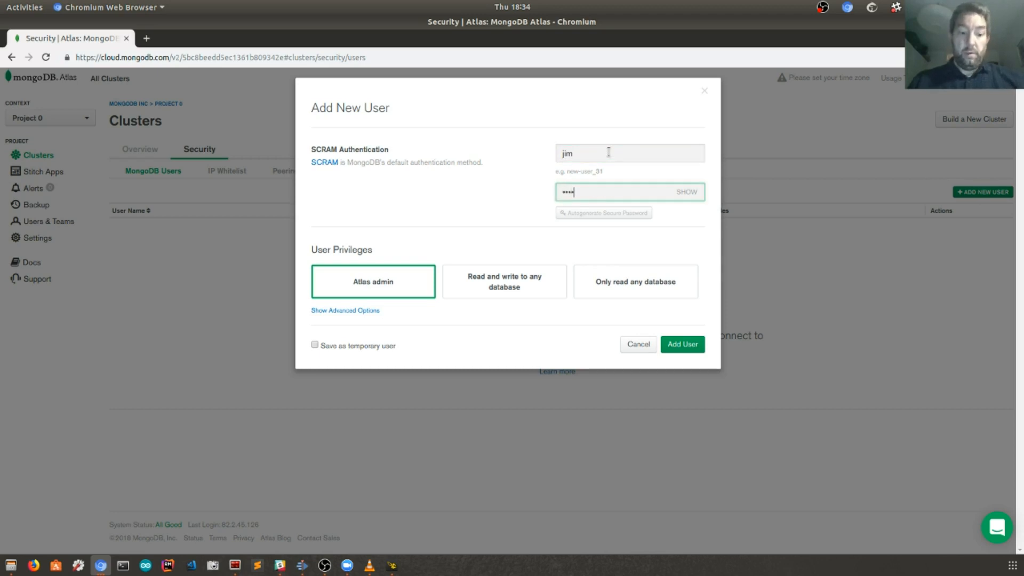
text(••)
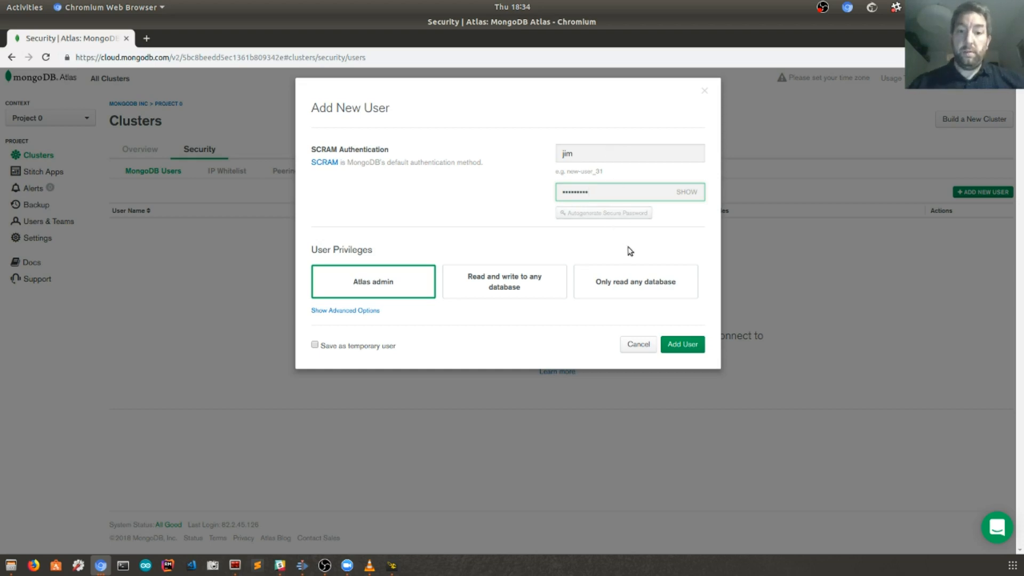
click(690, 347)
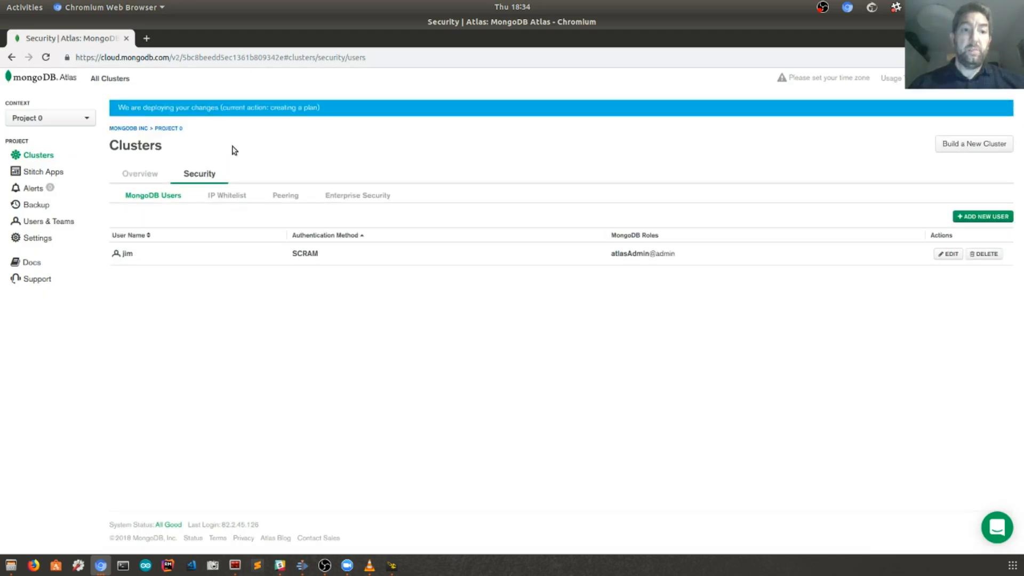
click(226, 199)
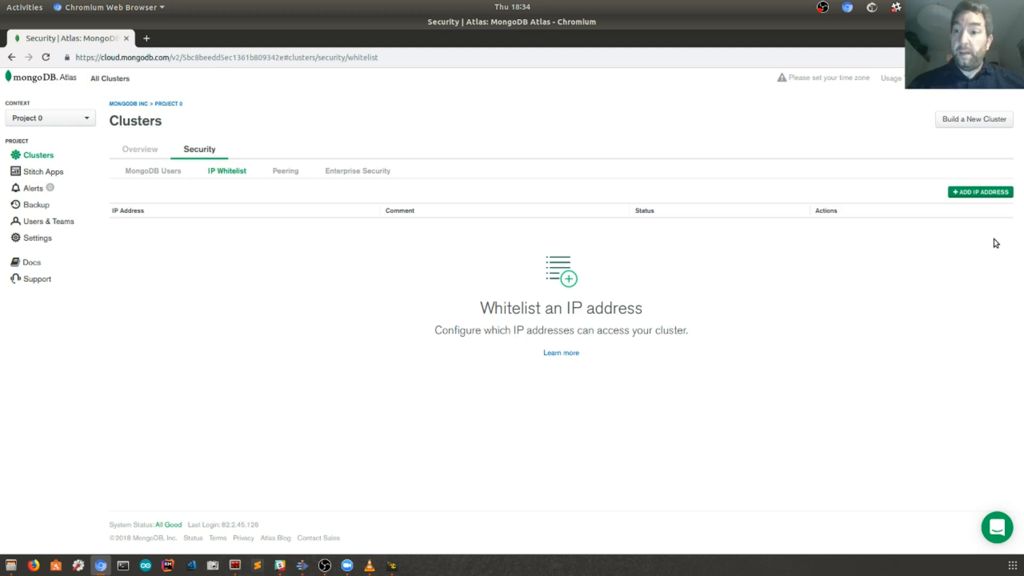
click(981, 193)
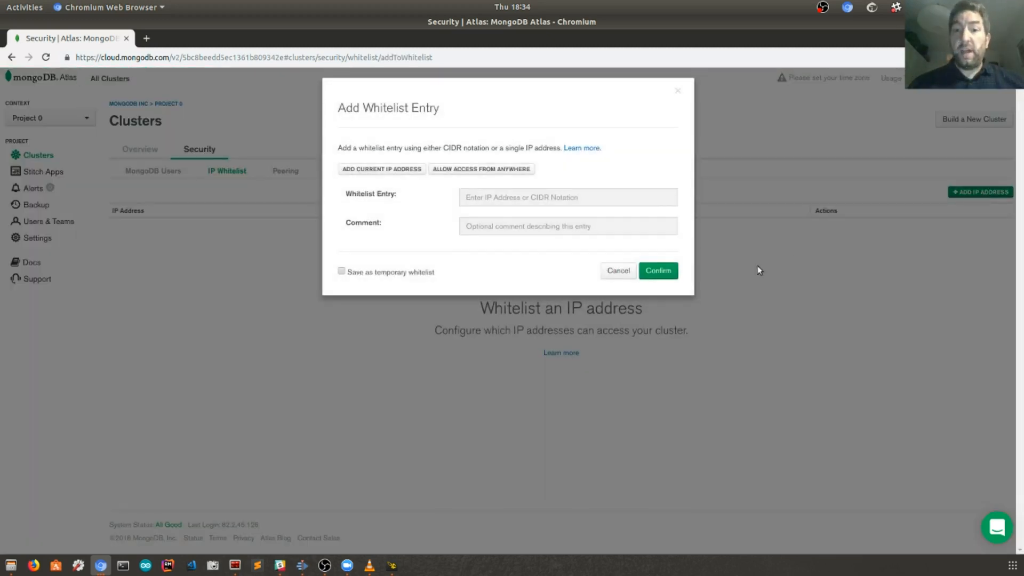
click(366, 175)
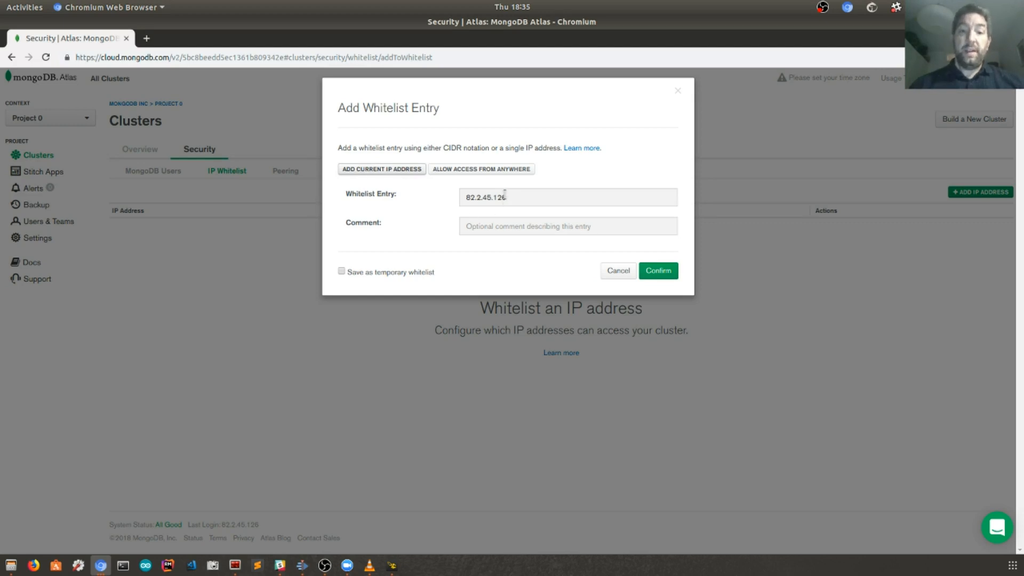
click(657, 271)
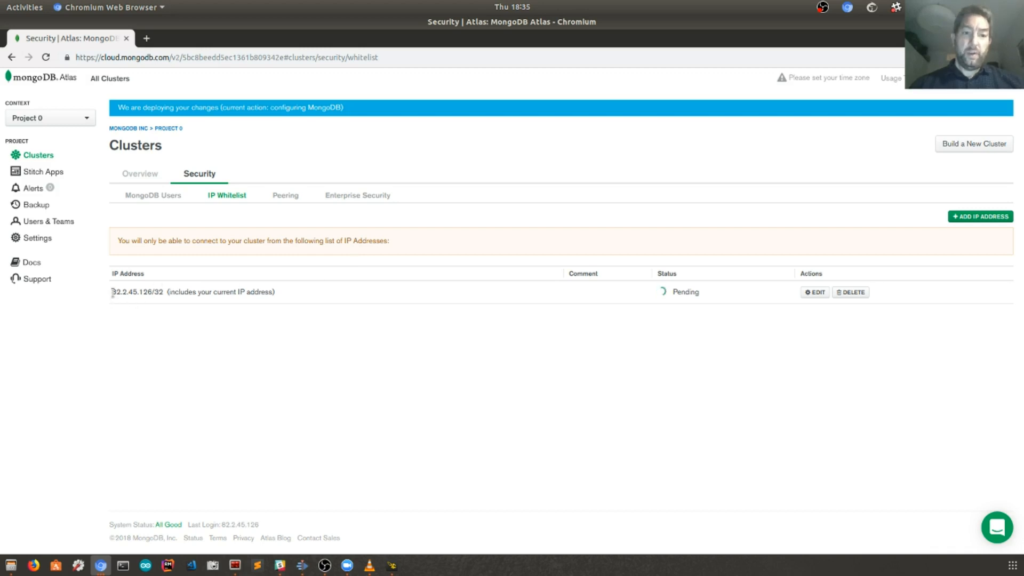
drag(112, 291, 179, 292)
Step: Clear the IP highlight and return to the JimTestDB Clusters overview
click(340, 350)
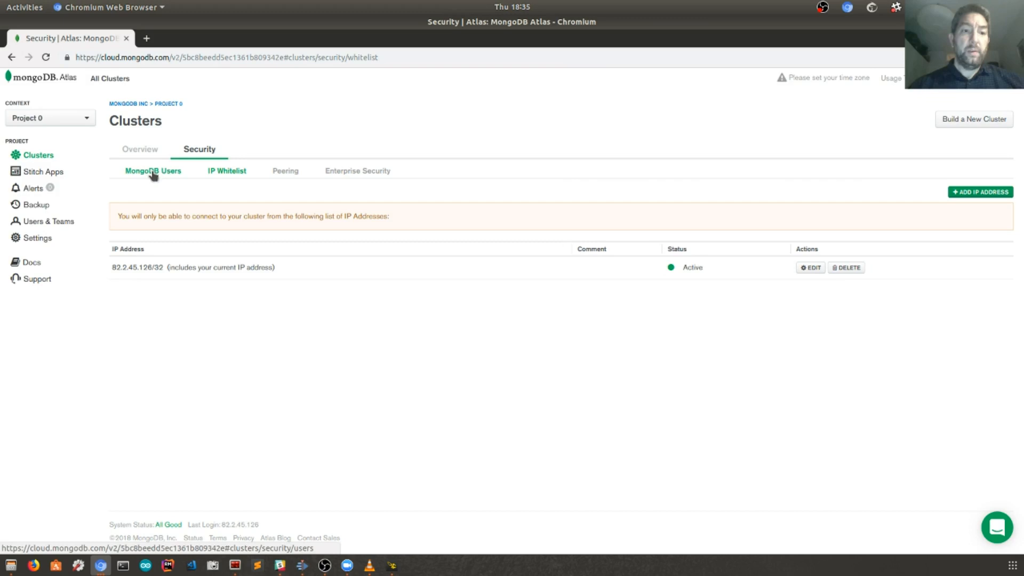
click(136, 154)
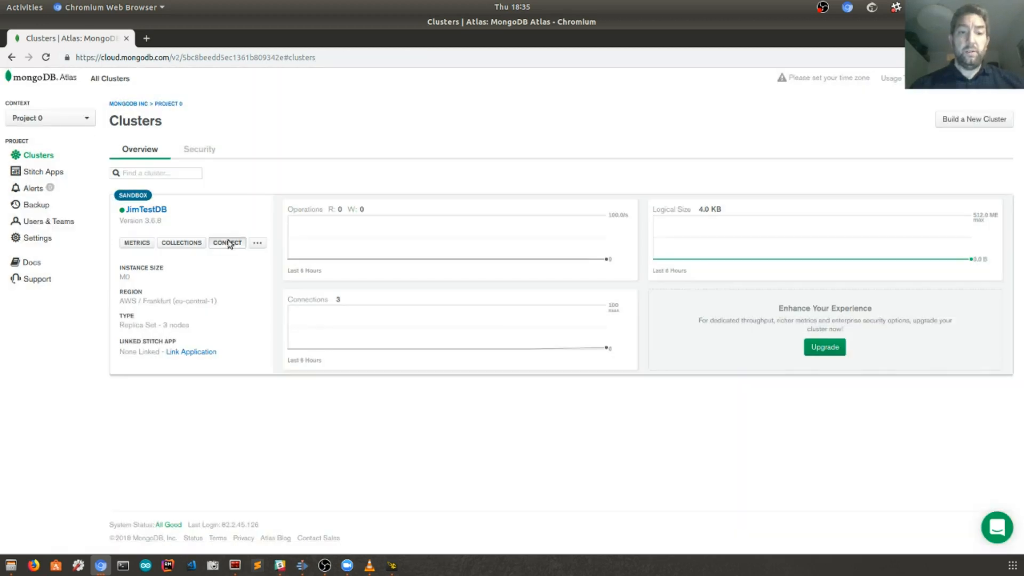
Step: Open Connect for JimTestDB, preview the application option, then return to the connection methods
click(228, 242)
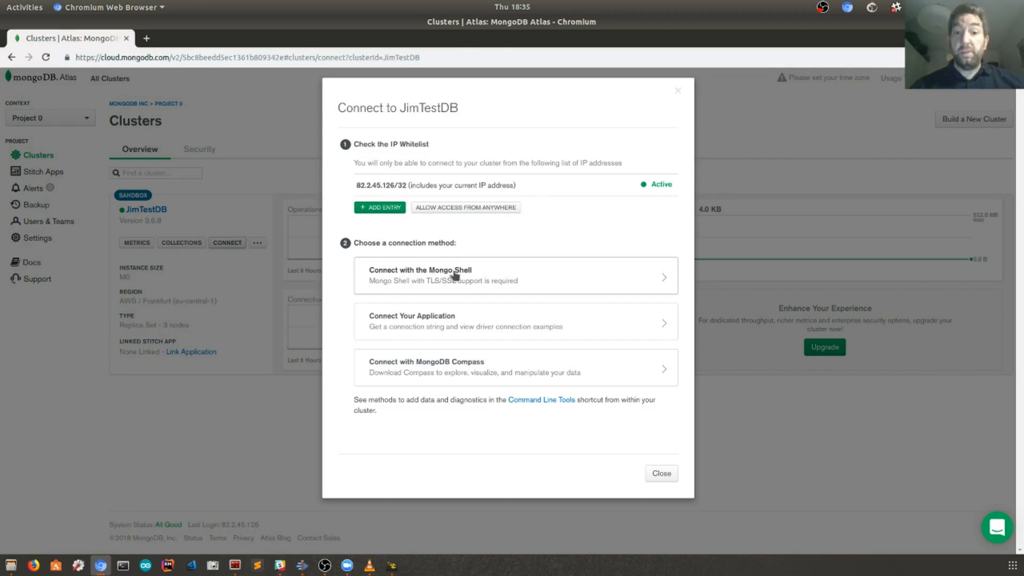
click(457, 323)
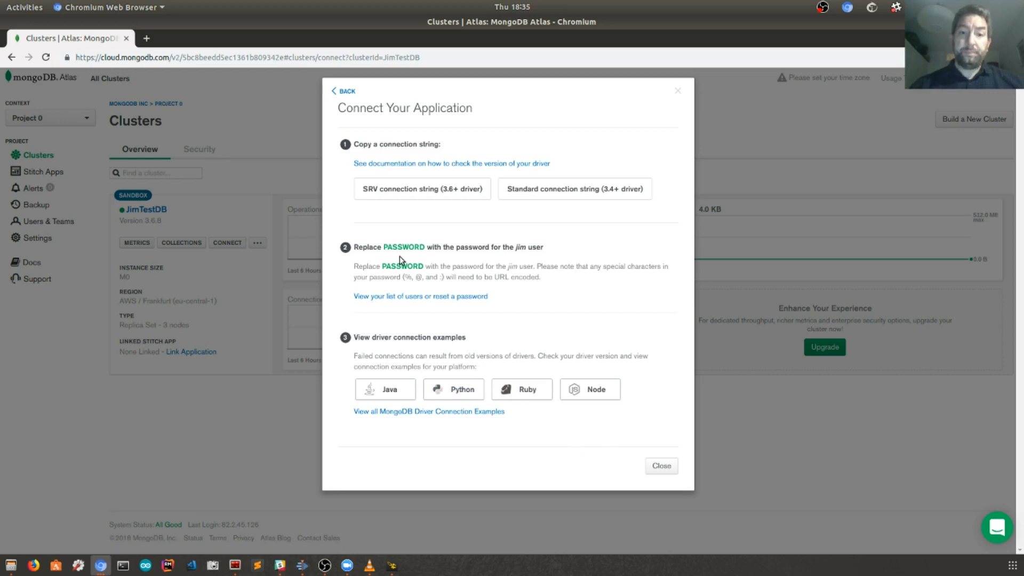
click(347, 92)
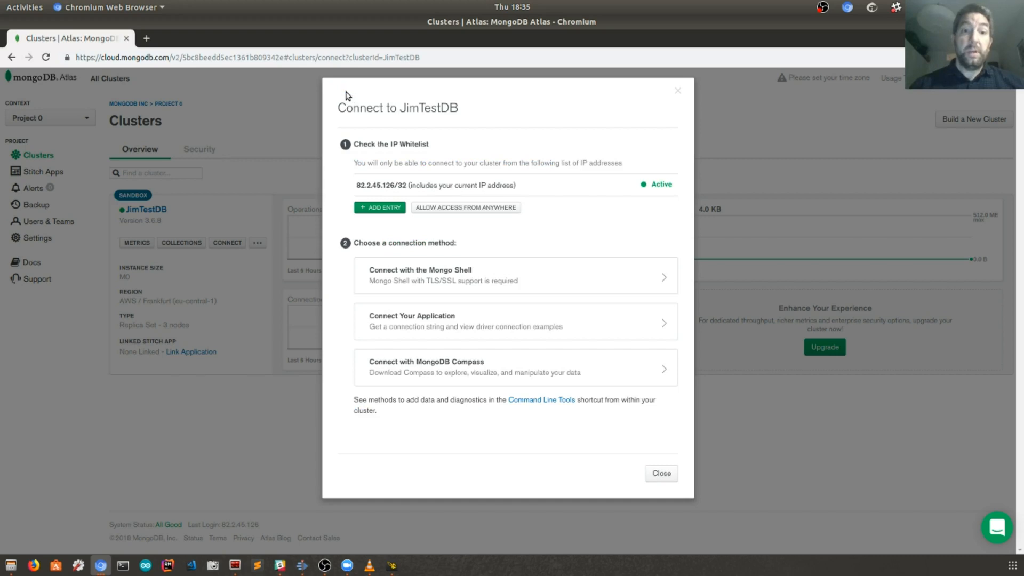
Step: Show the MongoDB Compass 1.12+ connection string, then close the connection dialog
click(476, 367)
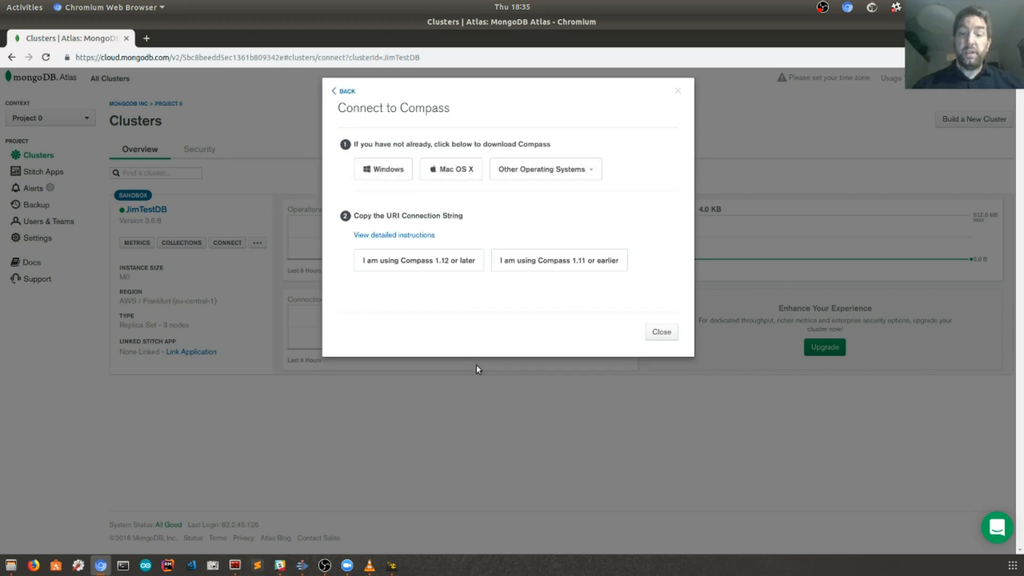
click(432, 265)
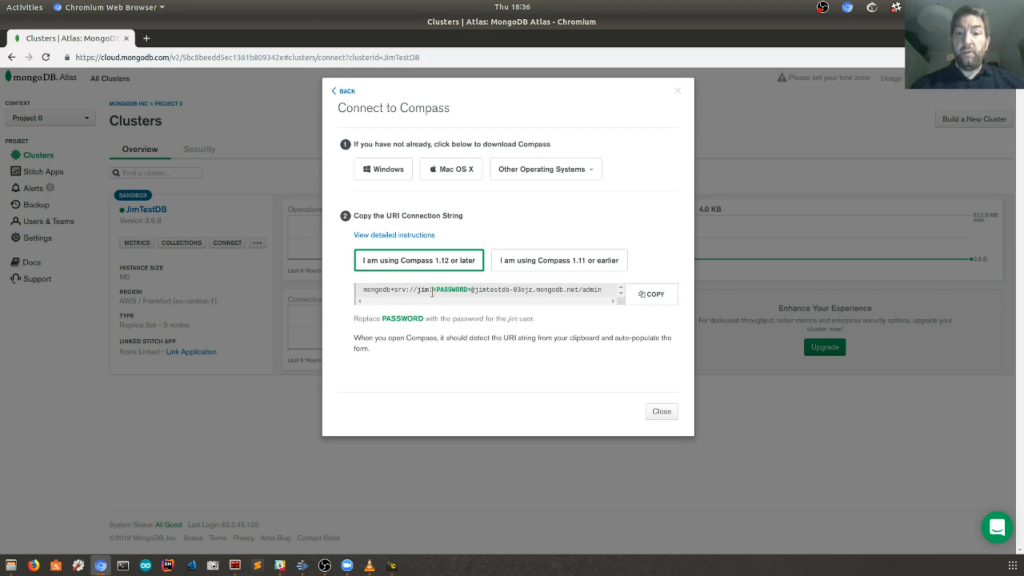
click(662, 412)
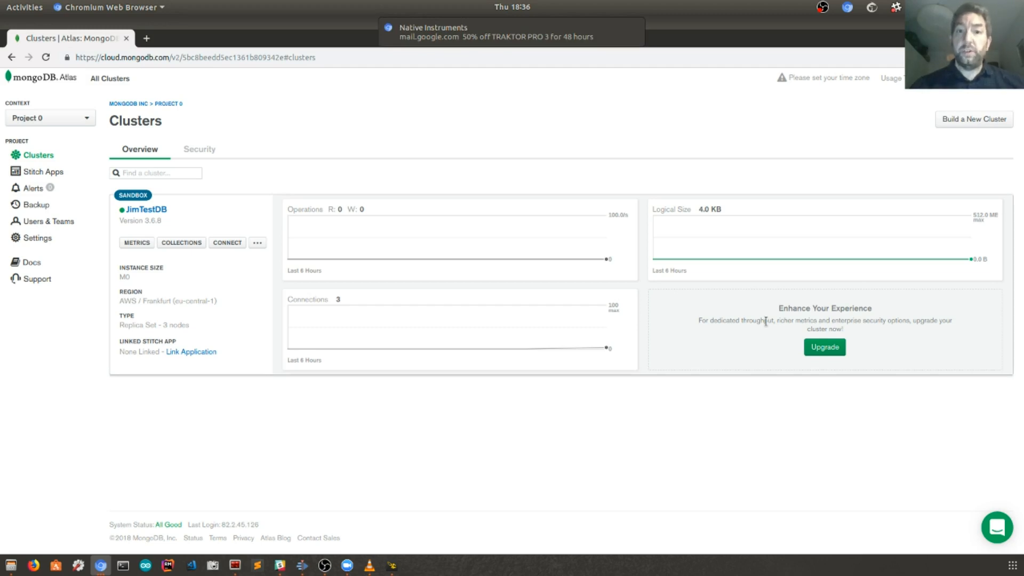
Step: Close the incoming email notification covering the top of the JimTestDB clusters page
mouse_move(634, 36)
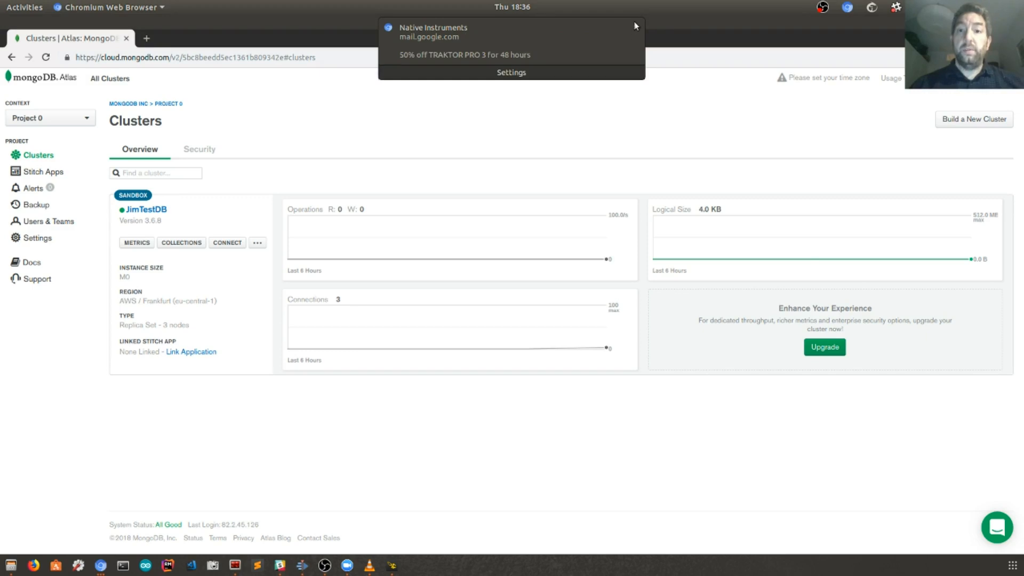
click(635, 30)
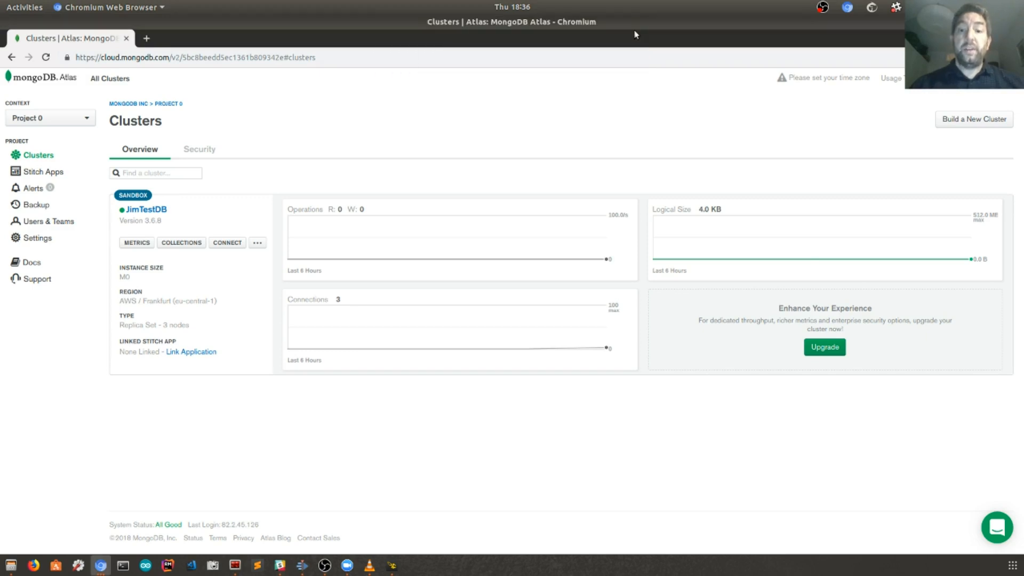